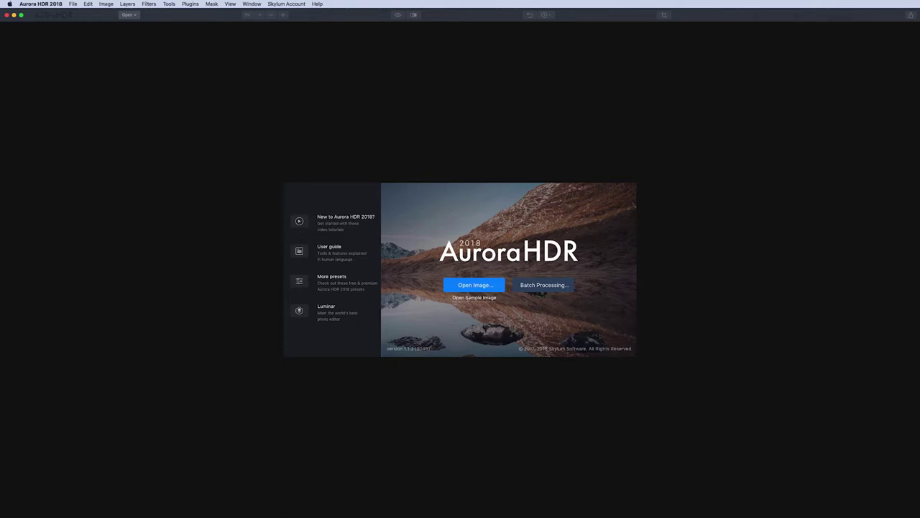
# Open the Aurora HDR 2018 application menu in the menu bar.
pyautogui.click(35, 5)
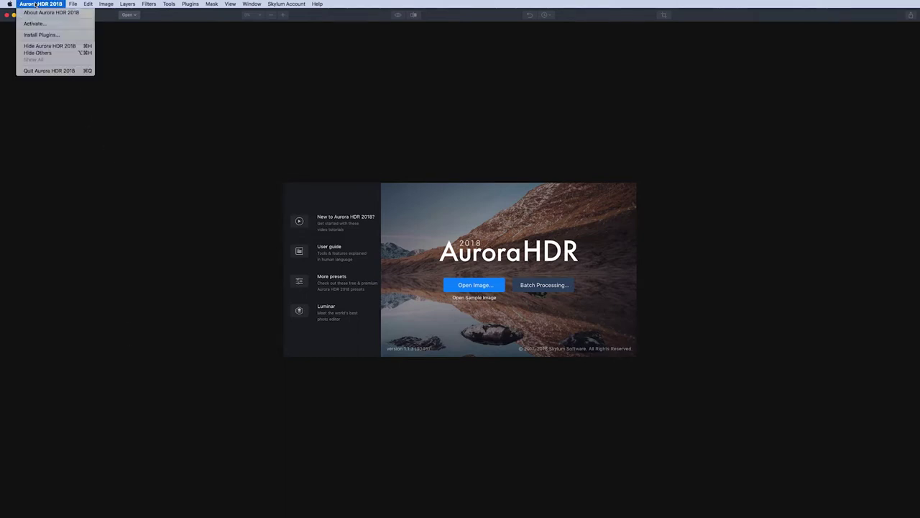
# Install the Aurora HDR 2018 plugin into Adobe Photoshop and Adobe Photoshop Lightroom.
pyautogui.click(34, 35)
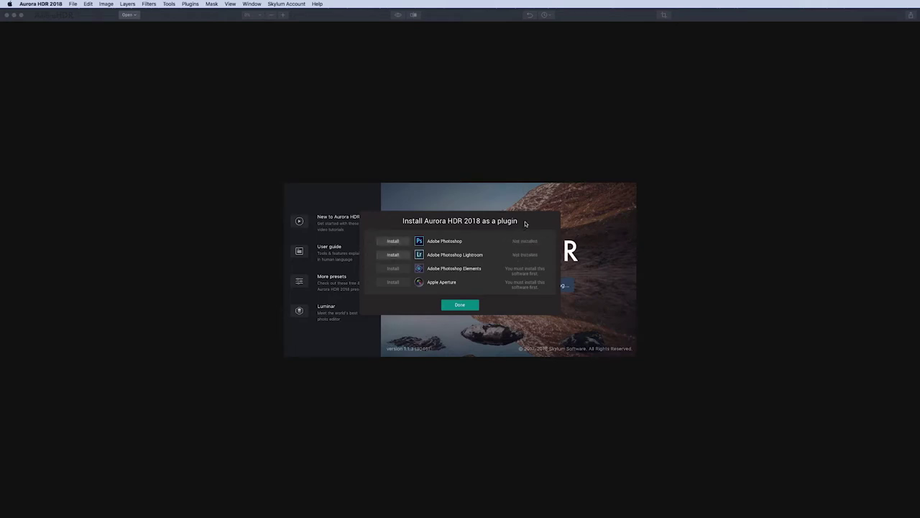
pyautogui.click(399, 242)
pyautogui.click(400, 256)
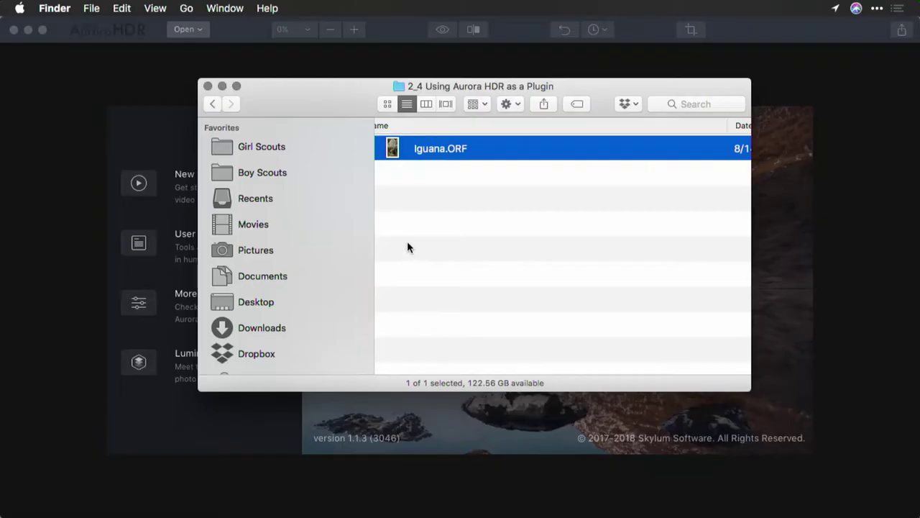
# Open Iguana.ORF from Finder with Adobe Photoshop CC 2018.
pyautogui.rightClick(395, 150)
pyautogui.moveTo(413, 171)
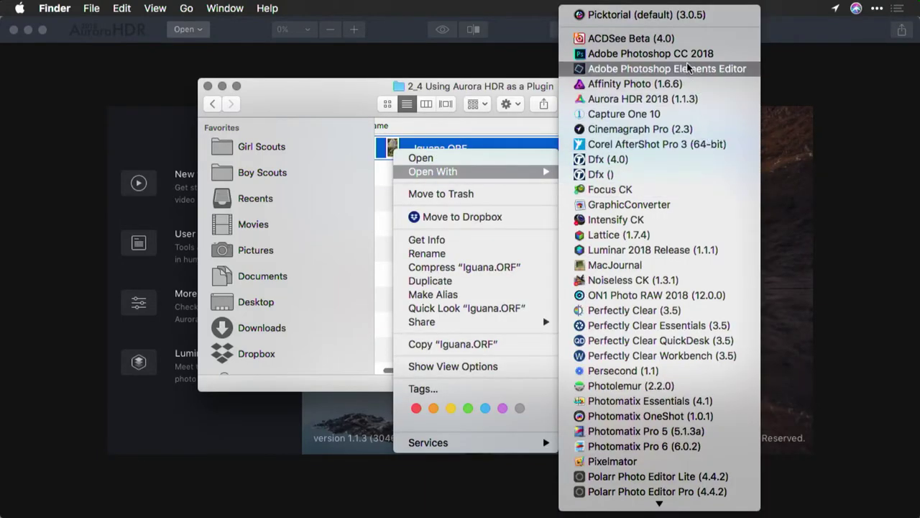
pyautogui.click(689, 55)
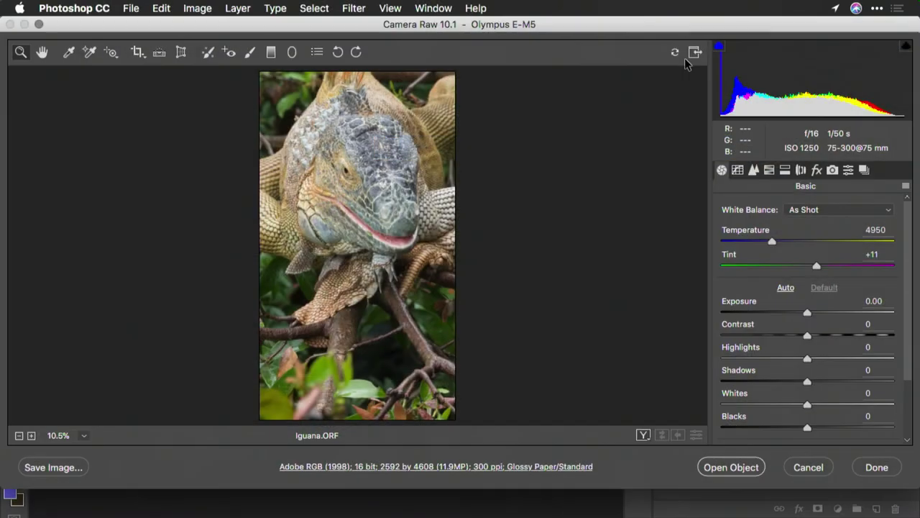
# In Lens Corrections, enable Remove Chromatic Aberration and Enable Profile Corrections.
pyautogui.click(801, 170)
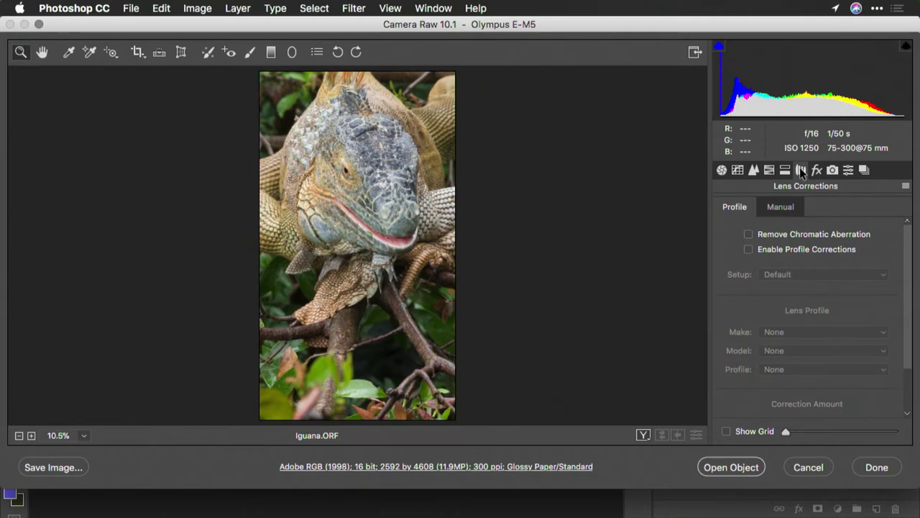
pyautogui.click(748, 234)
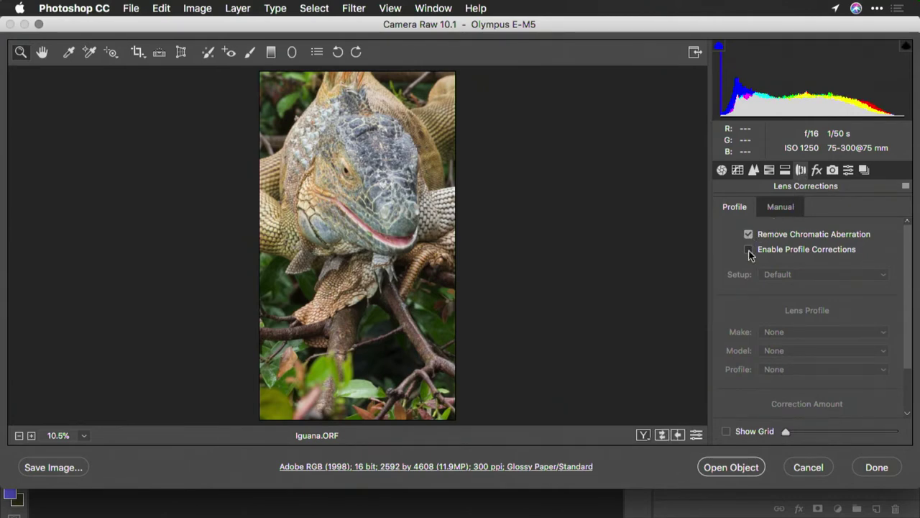
pyautogui.click(749, 250)
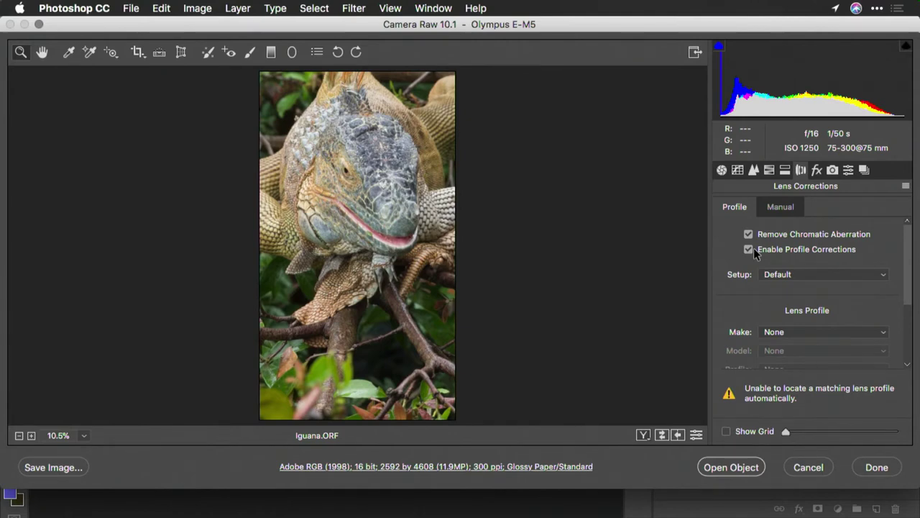
# In Detail, set sharpening Amount to 64 and Masking to 88 while previewing the mask.
pyautogui.click(753, 170)
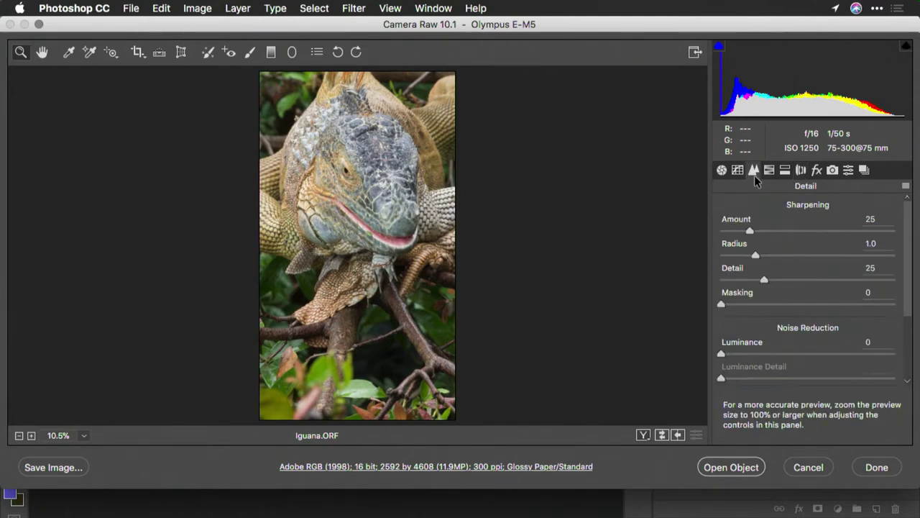
pyautogui.moveTo(750, 230); pyautogui.dragTo(795, 231)
pyautogui.press('alt')
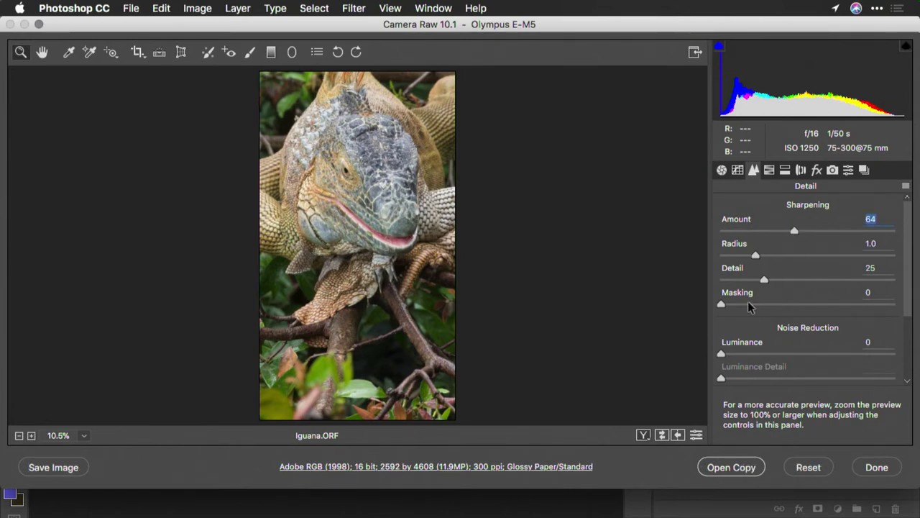
pyautogui.moveTo(748, 307); pyautogui.dragTo(873, 308)
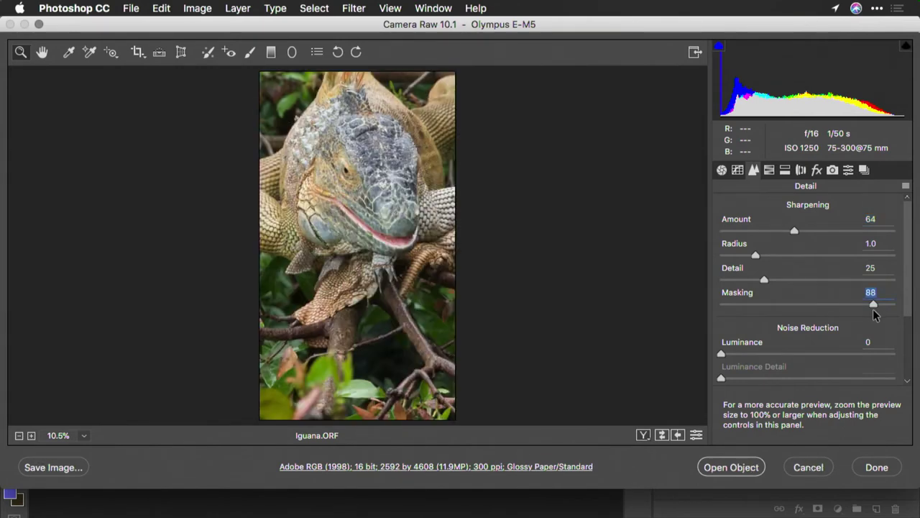
# Set workflow options to open as Smart Objects and open the iguana as a smart object.
pyautogui.click(543, 468)
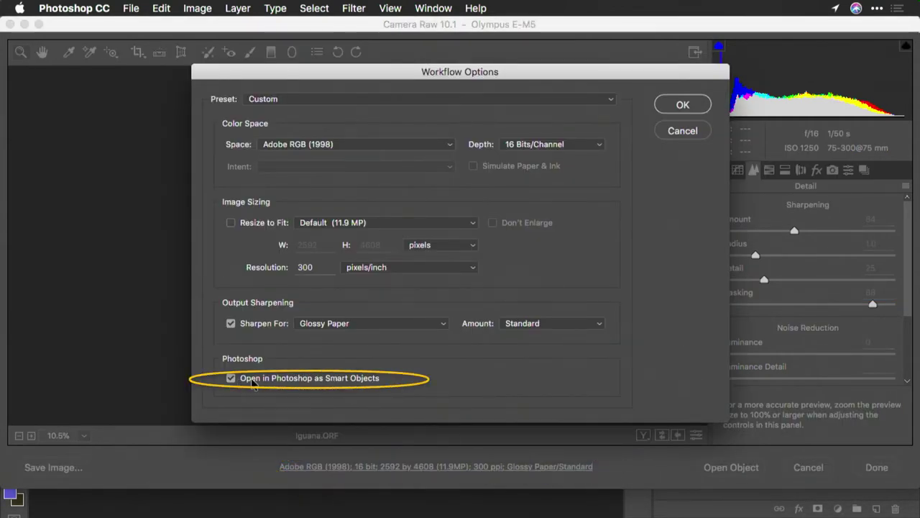
pyautogui.click(680, 105)
pyautogui.click(744, 459)
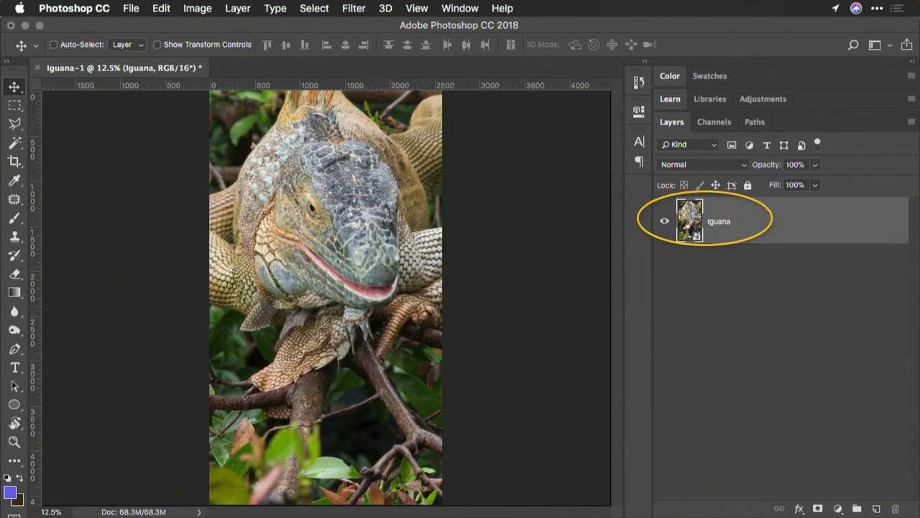
# Run Filter > Skylum Software > Aurora HDR 2018 on the Iguana smart object layer.
pyautogui.doubleClick(692, 227)
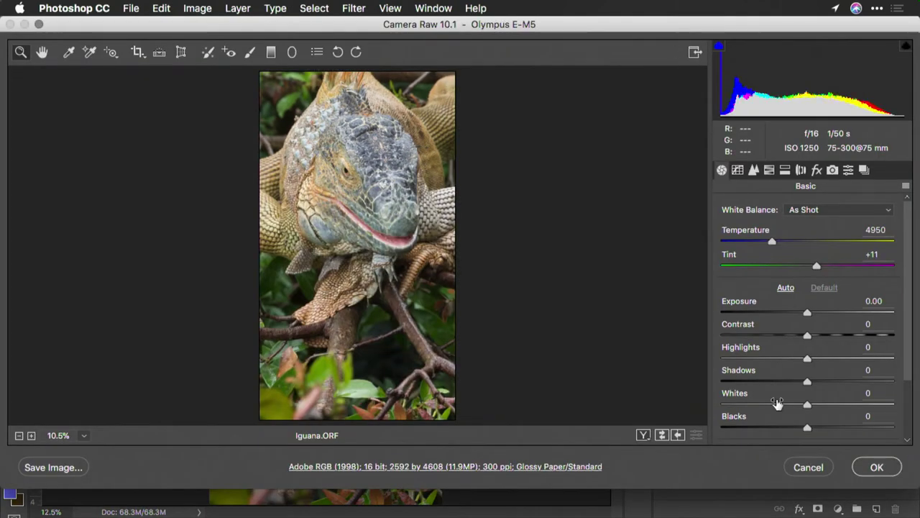
pyautogui.click(808, 468)
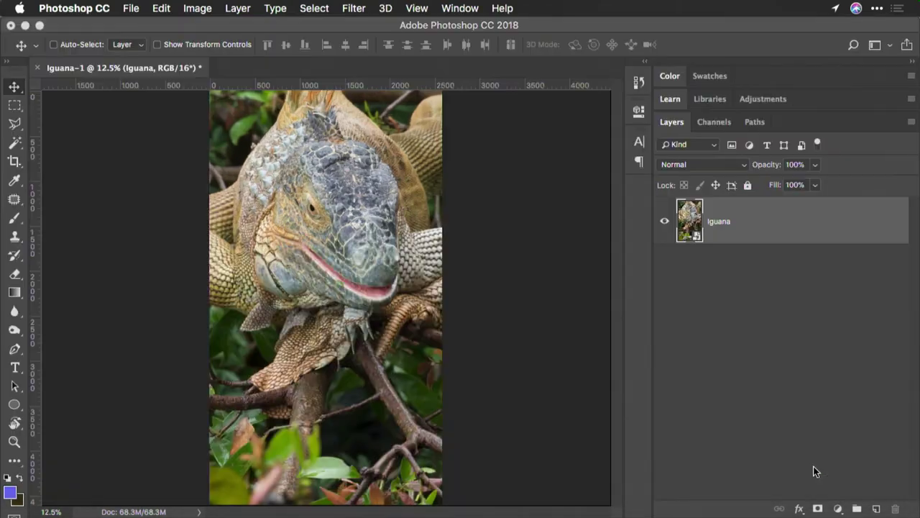
pyautogui.click(345, 4)
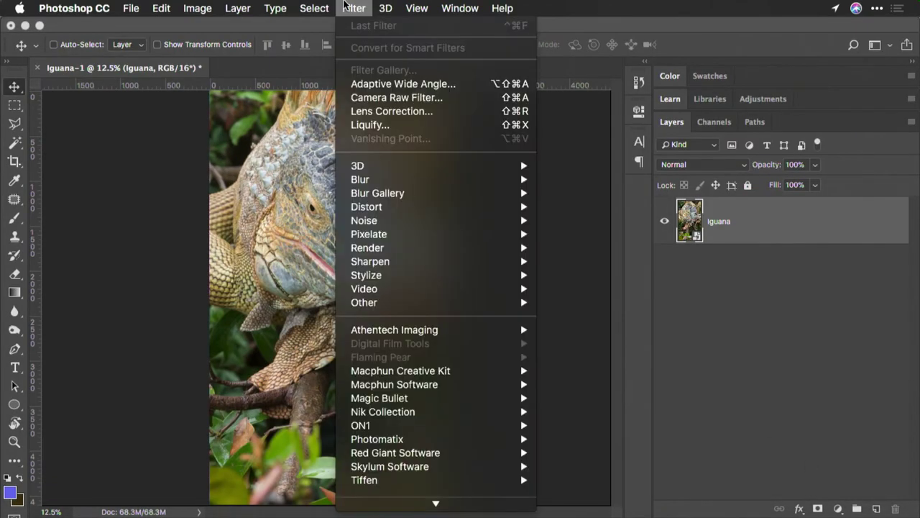
pyautogui.moveTo(388, 220)
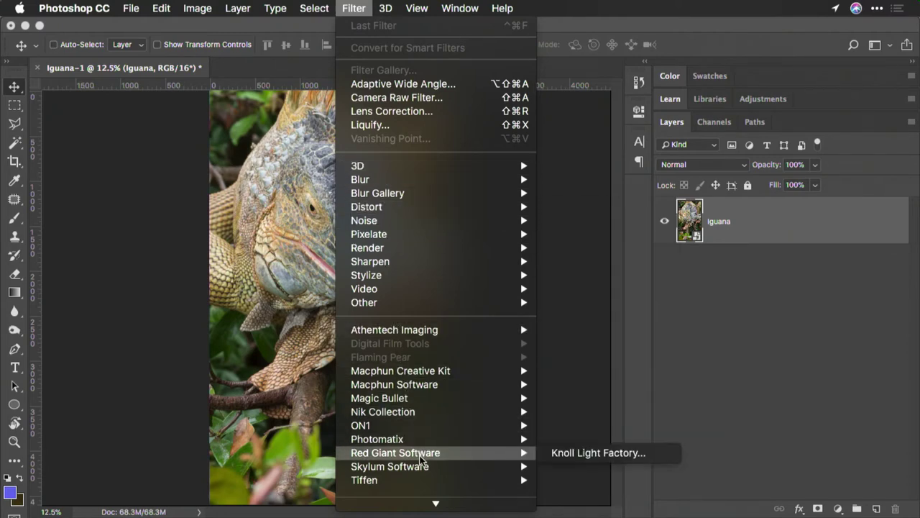
pyautogui.moveTo(423, 467)
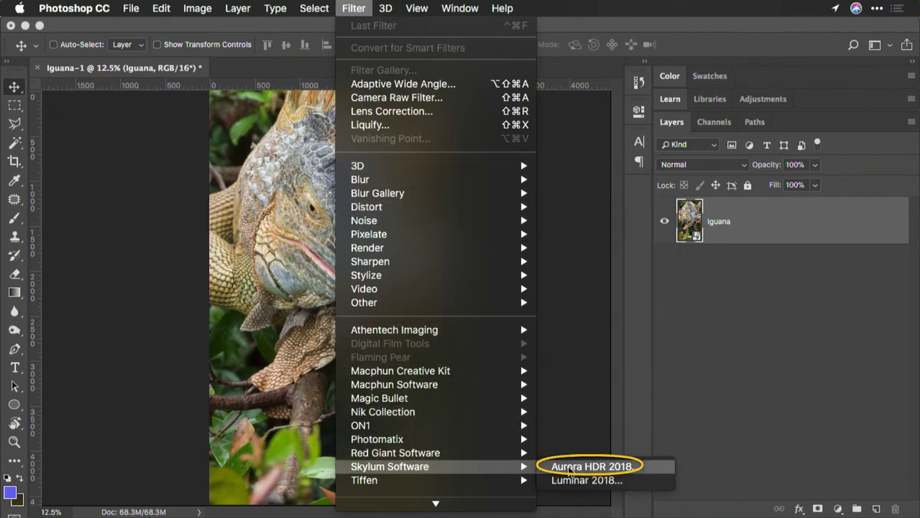
pyautogui.click(570, 467)
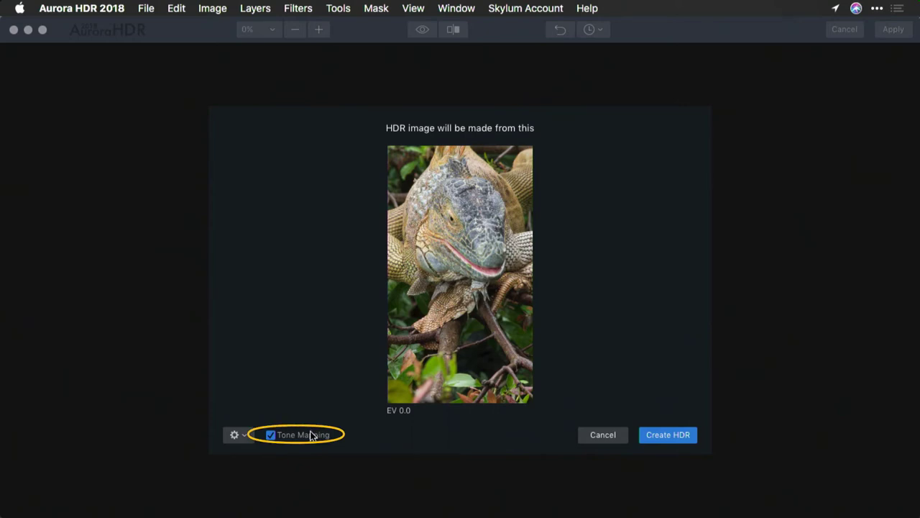
# Create the HDR image with Tone Mapping on and Chromatic Aberration Removal off.
pyautogui.click(245, 438)
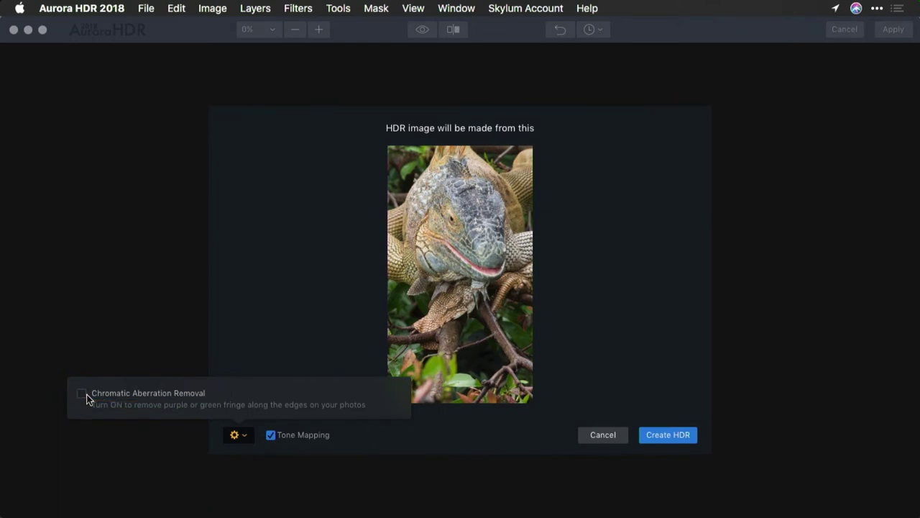
pyautogui.click(312, 310)
pyautogui.click(667, 434)
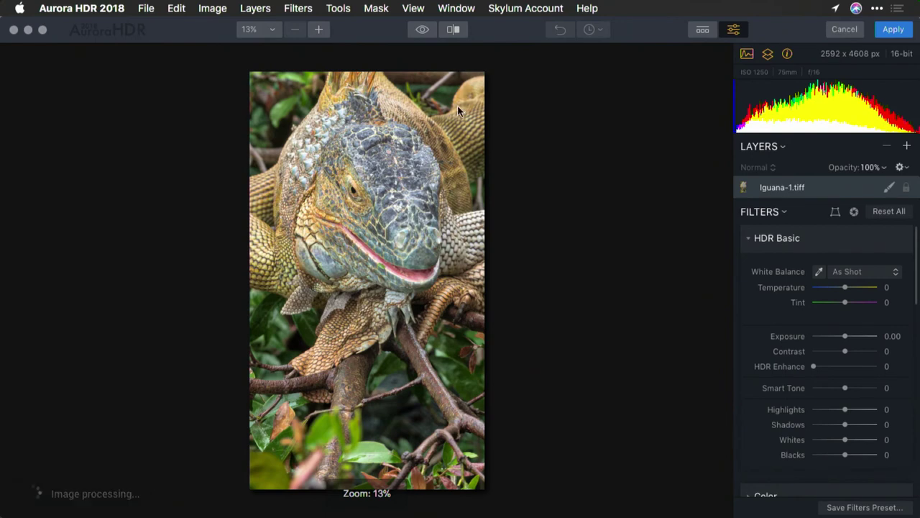
# Flick between the original and processed iguana repeatedly, then show the Dramatic presets strip.
pyautogui.click(422, 29)
pyautogui.click(418, 31)
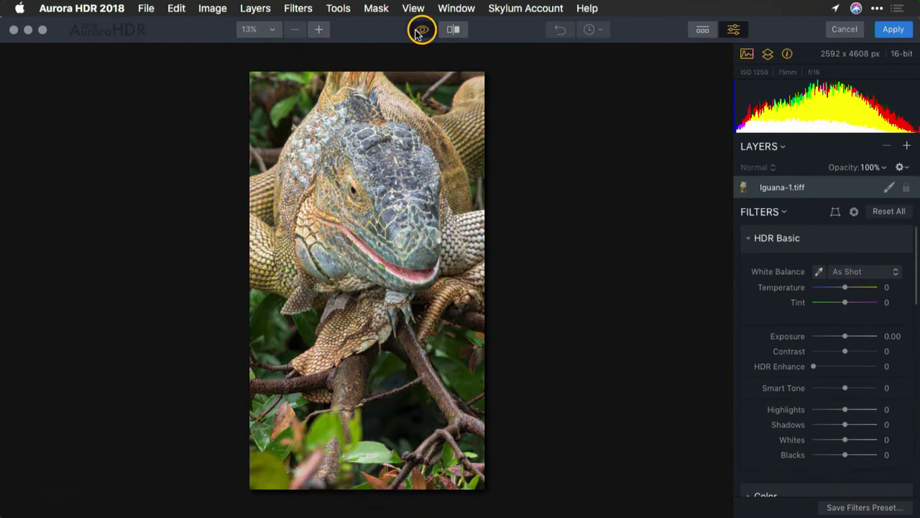
pyautogui.click(418, 33)
pyautogui.click(417, 32)
pyautogui.click(417, 32)
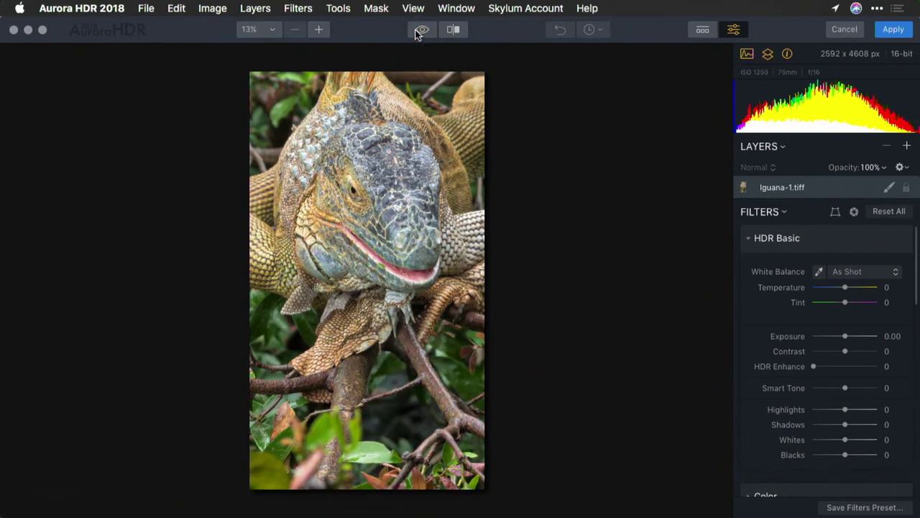
pyautogui.click(417, 32)
pyautogui.click(417, 32)
pyautogui.click(417, 32)
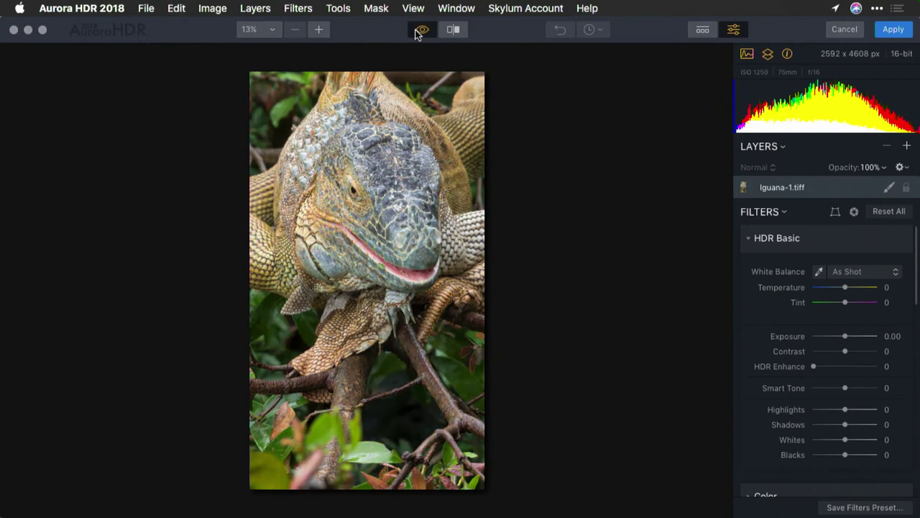
pyautogui.click(417, 33)
pyautogui.click(417, 33)
pyautogui.click(417, 32)
pyautogui.click(417, 32)
pyautogui.click(417, 32)
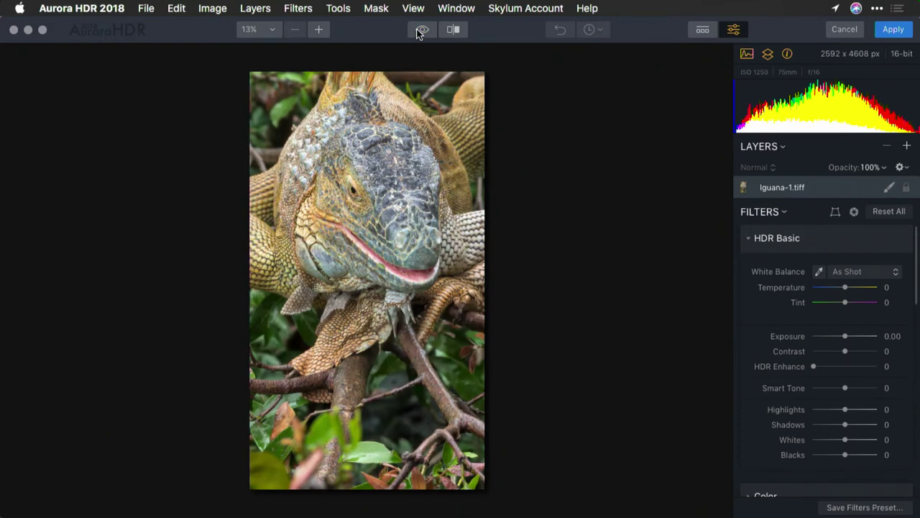
pyautogui.click(702, 29)
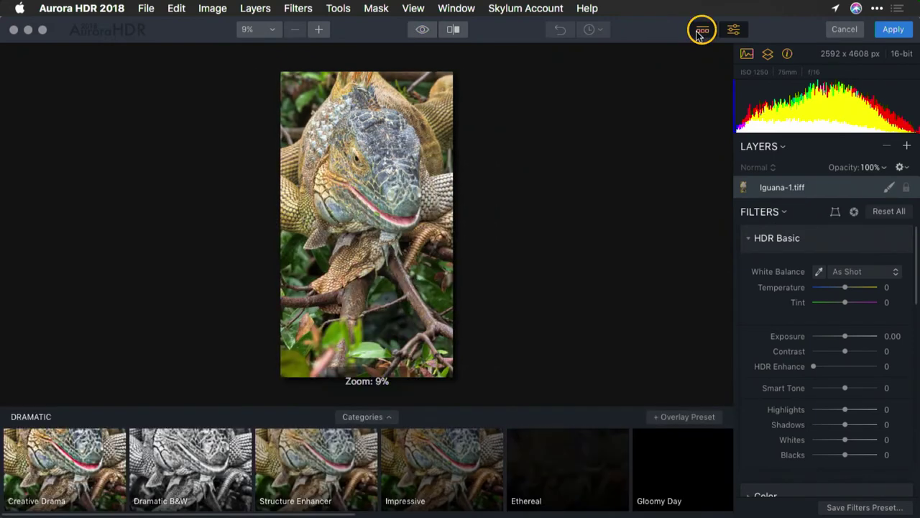
# Switch to the Realistic HDR category and apply the Realistic & Balanced preset.
pyautogui.click(386, 418)
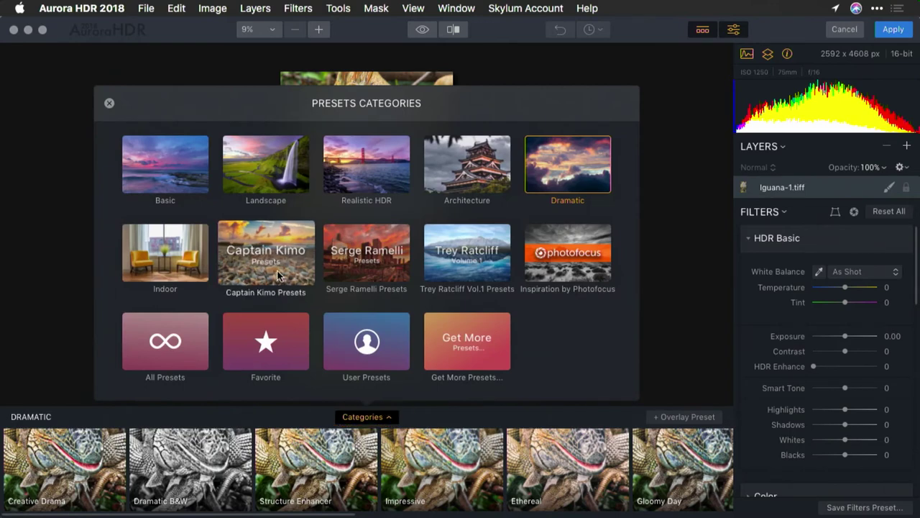
pyautogui.click(364, 171)
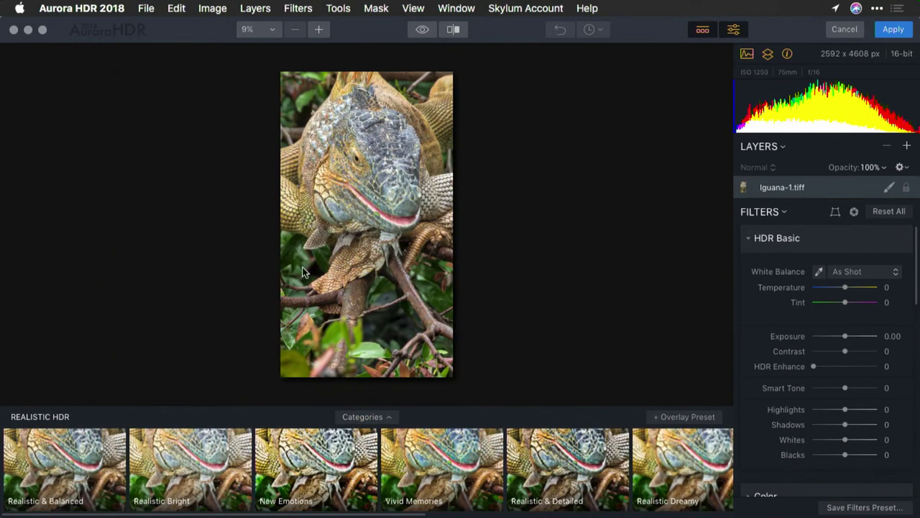
pyautogui.click(51, 483)
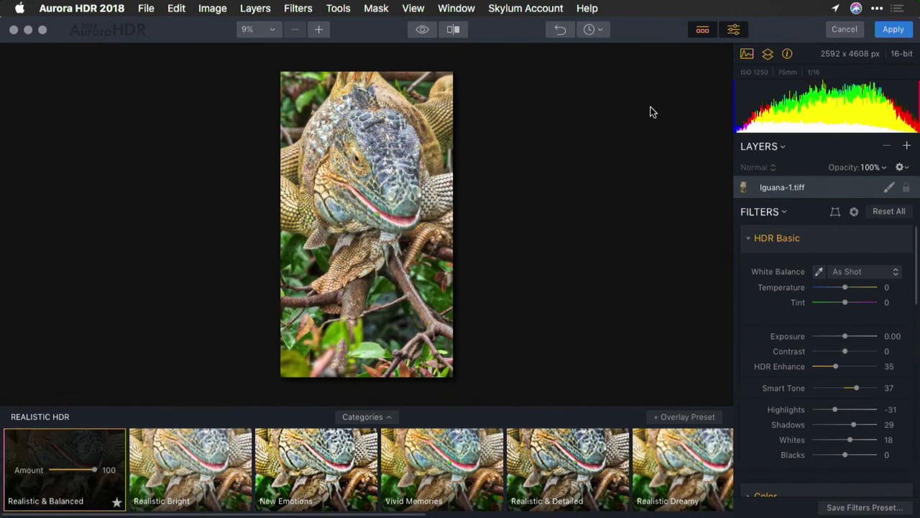
# Hide the presets, zoom to 200% on the iguana's eye, and raise HDR Enhance to 72.
pyautogui.click(703, 29)
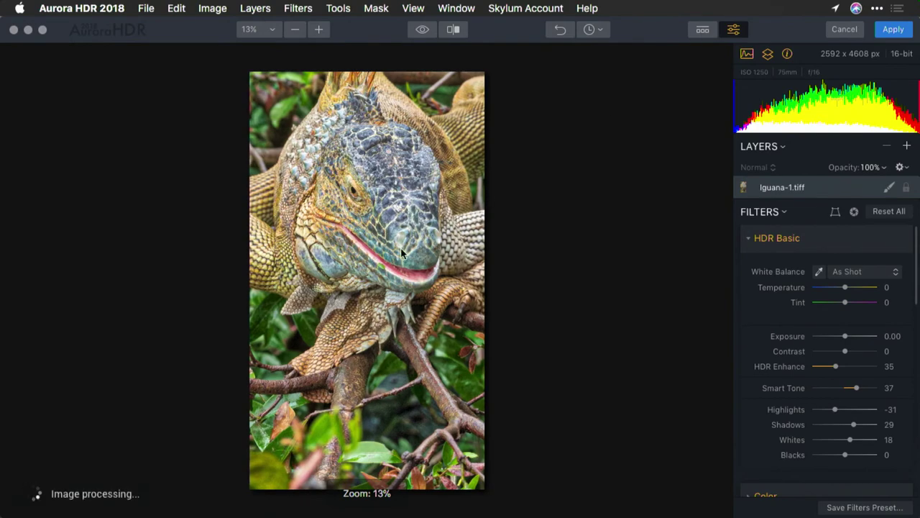
pyautogui.click(319, 30)
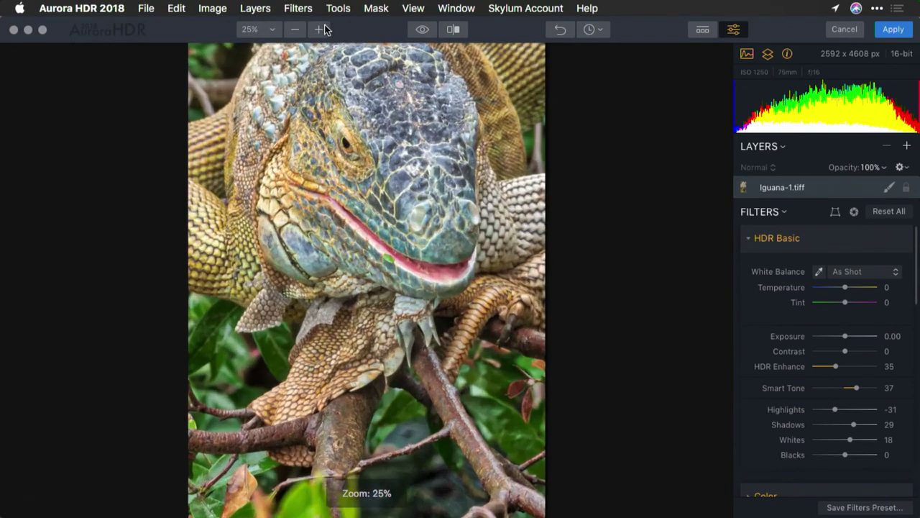
pyautogui.click(319, 29)
pyautogui.moveTo(398, 95); pyautogui.dragTo(478, 369)
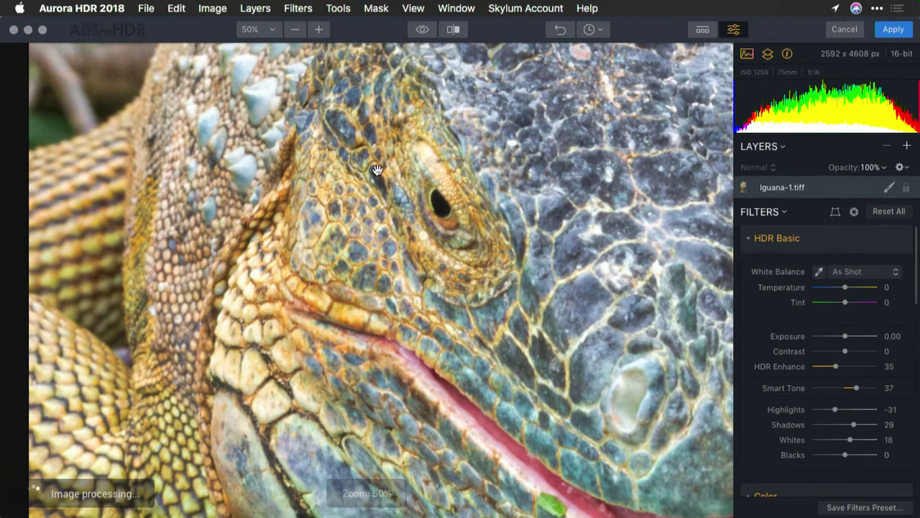
pyautogui.click(319, 29)
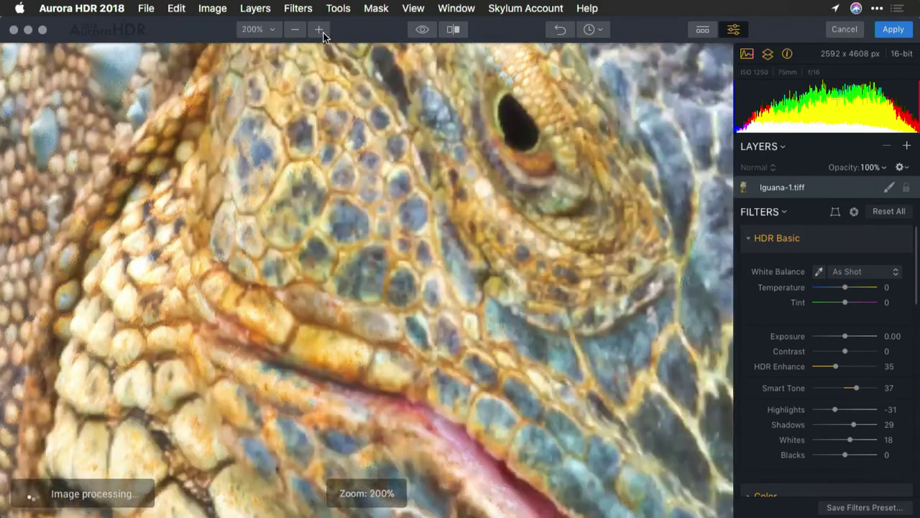
pyautogui.click(318, 29)
pyautogui.moveTo(432, 136); pyautogui.dragTo(306, 406)
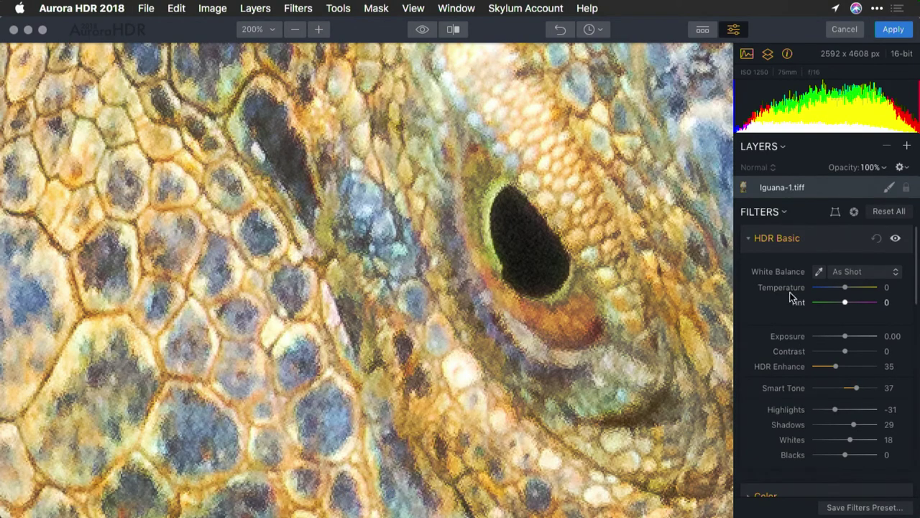
pyautogui.click(858, 366)
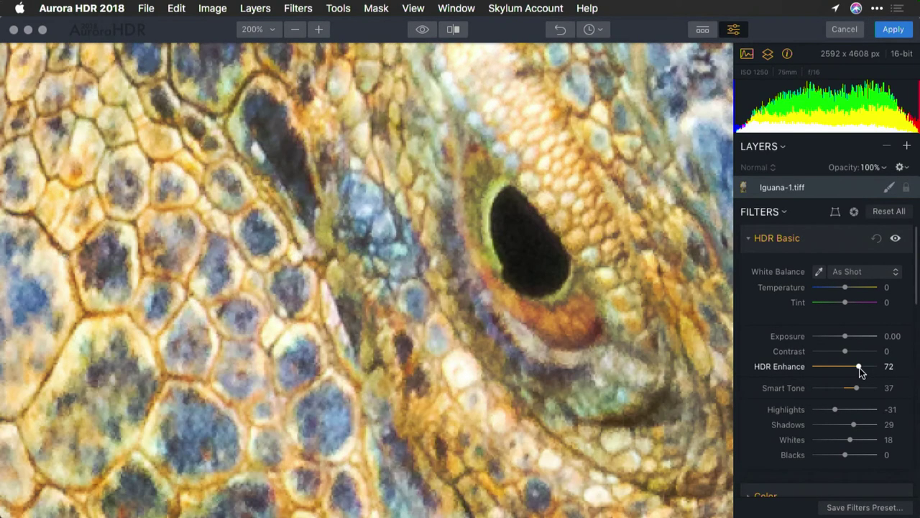
# Add HDR Denoise with Amount 38 and Boost 32.
pyautogui.click(750, 239)
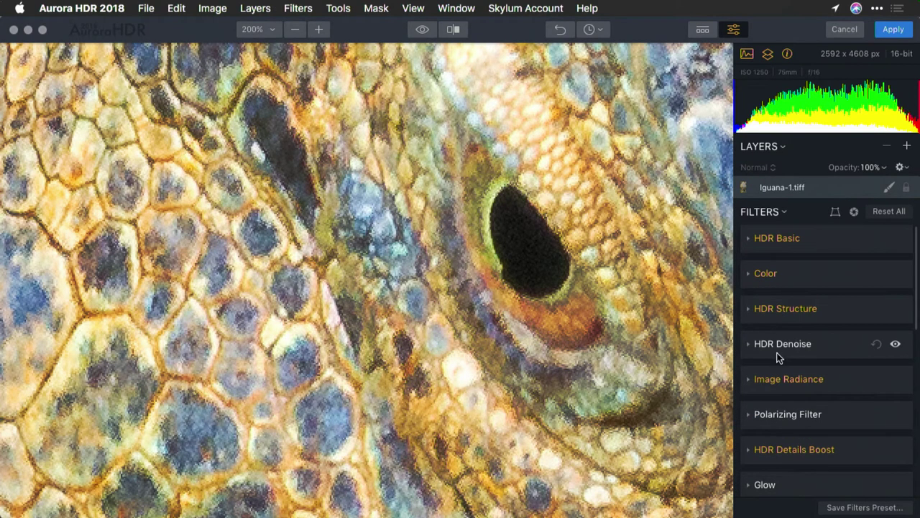
pyautogui.click(750, 345)
pyautogui.click(837, 379)
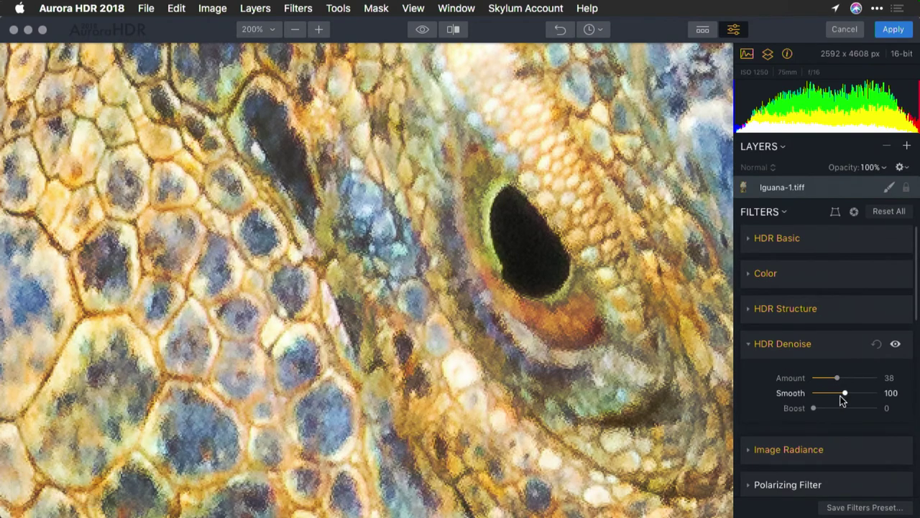
pyautogui.click(835, 408)
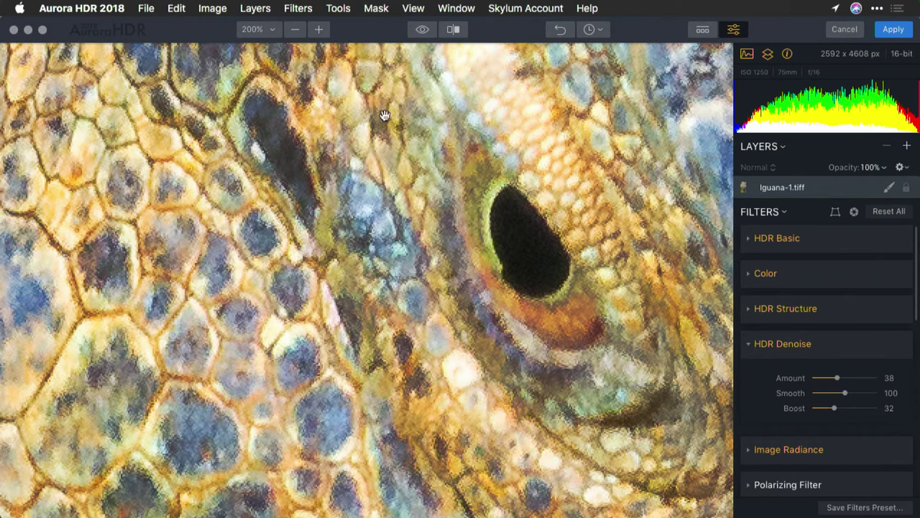
# Zoom to 100%, compare the edit against the original, then apply the HDR edits.
pyautogui.click(295, 30)
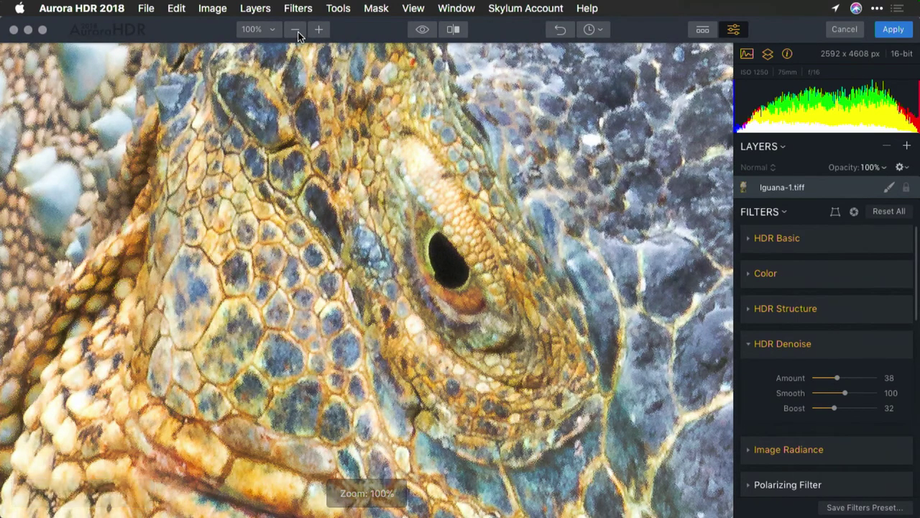
pyautogui.click(422, 32)
pyautogui.click(423, 32)
pyautogui.click(423, 31)
pyautogui.click(423, 32)
pyautogui.click(422, 32)
pyautogui.click(422, 32)
pyautogui.click(423, 33)
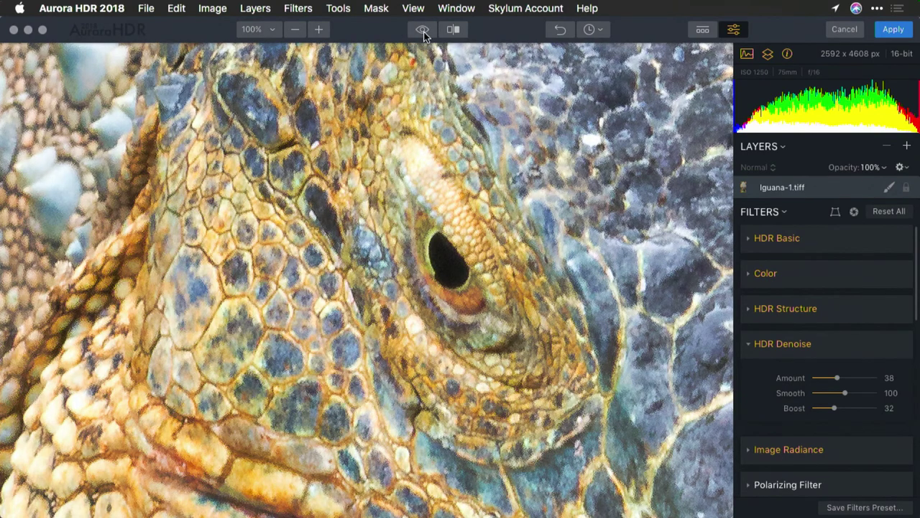
pyautogui.click(892, 32)
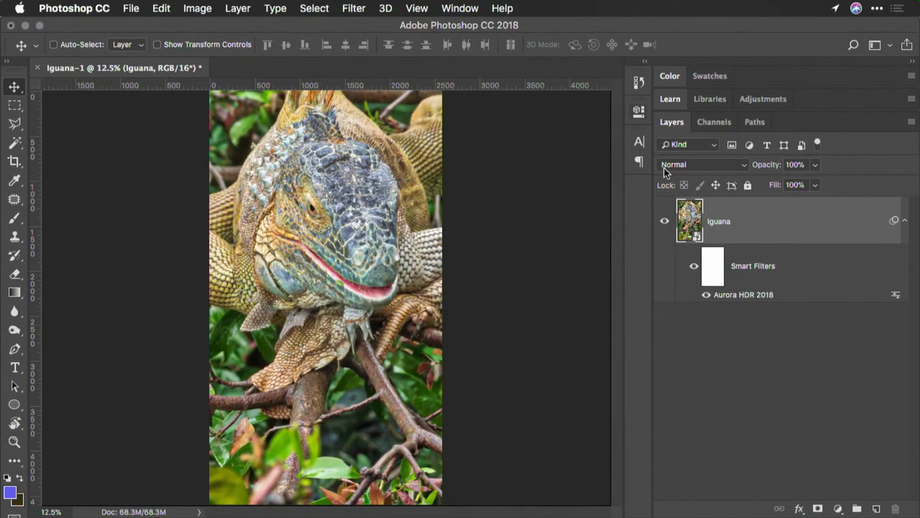
# Toggle the Aurora HDR 2018 smart filter off and on, then reapply it in Aurora.
pyautogui.click(705, 296)
pyautogui.click(706, 296)
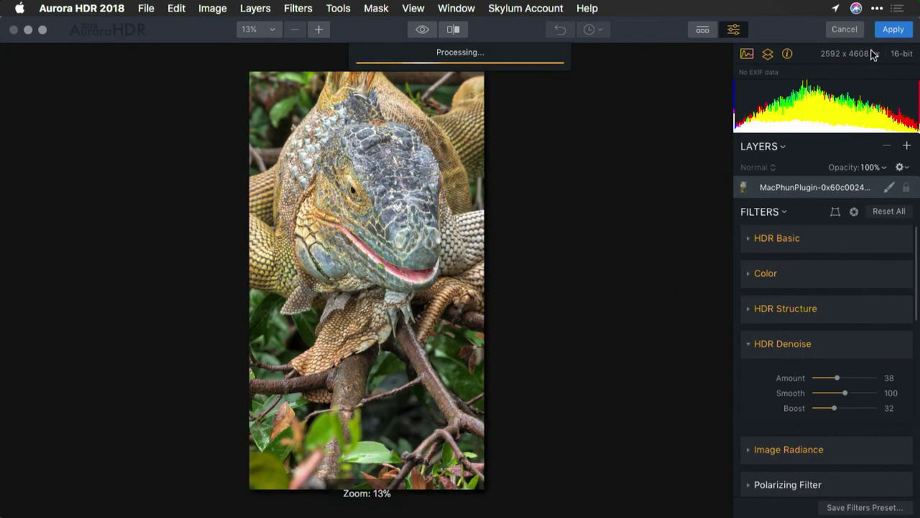
pyautogui.click(907, 32)
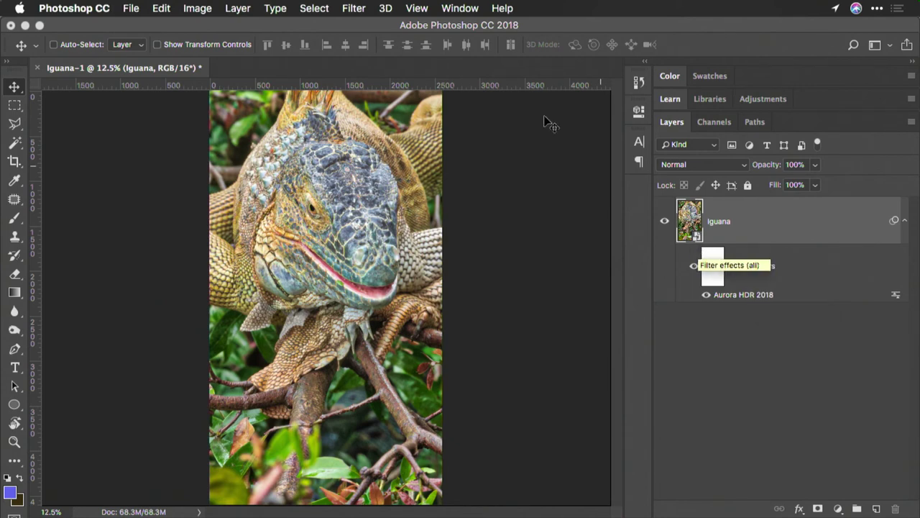
# Apply Filter > Sharpen > Shake Reduction with its default settings (Blur Trace Bounds 31 px).
pyautogui.click(357, 7)
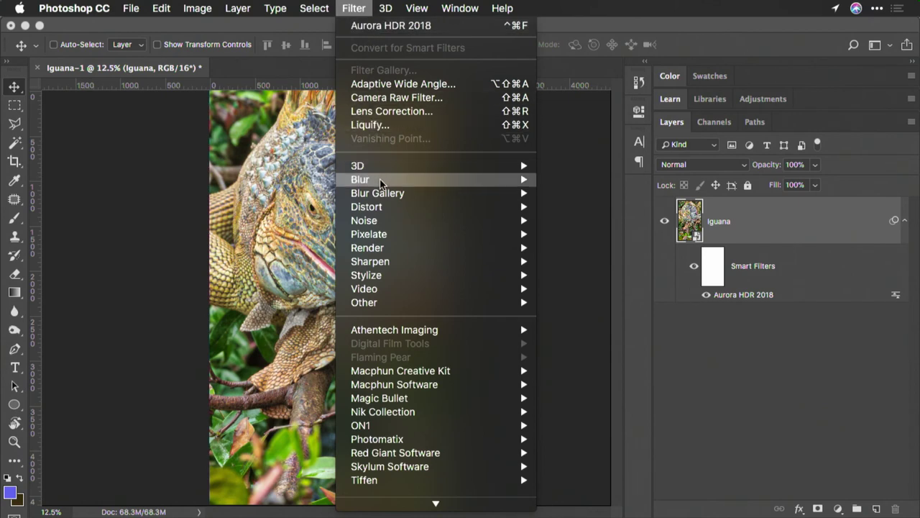
pyautogui.moveTo(384, 201)
pyautogui.moveTo(386, 263)
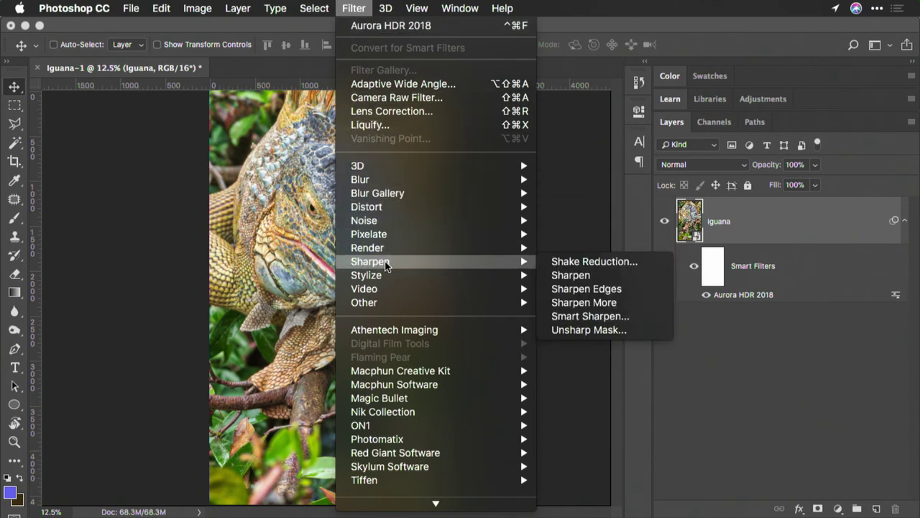
pyautogui.click(638, 263)
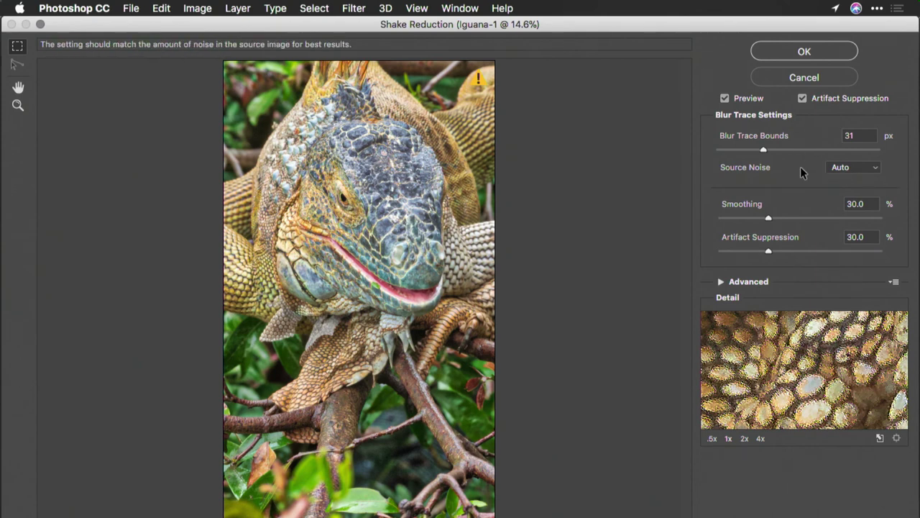
pyautogui.click(777, 50)
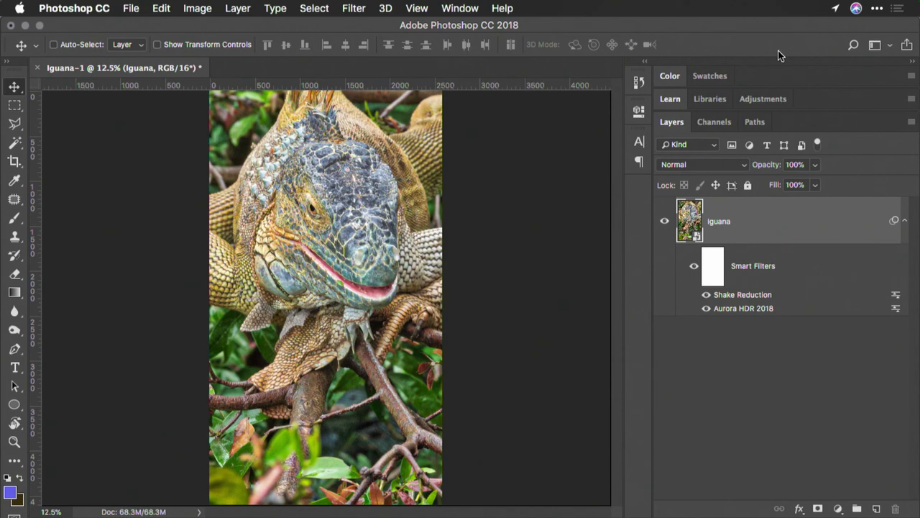
# Show the History panel and save the filtered state as Snapshot 1.
pyautogui.click(467, 7)
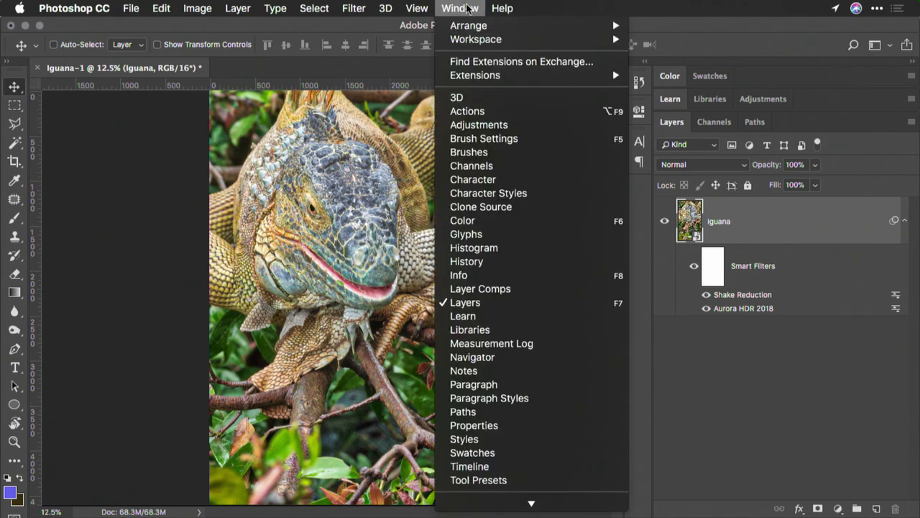
pyautogui.click(487, 263)
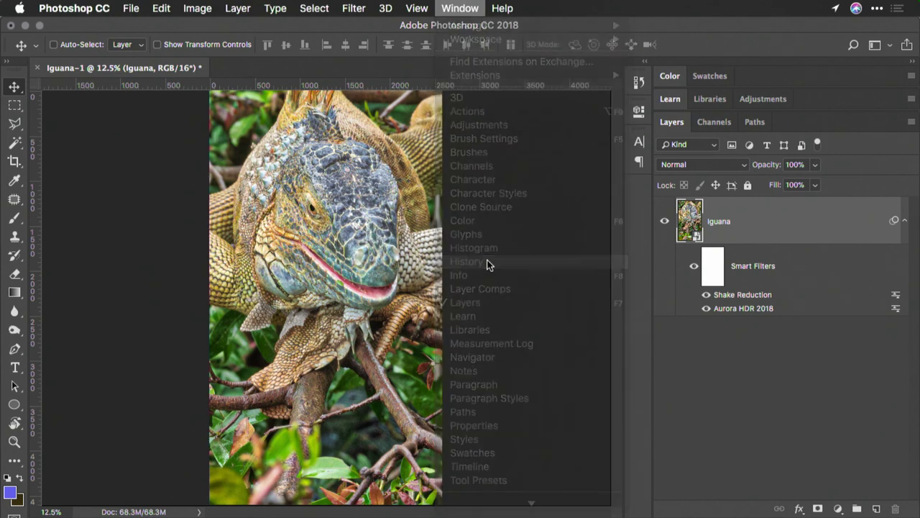
pyautogui.click(578, 158)
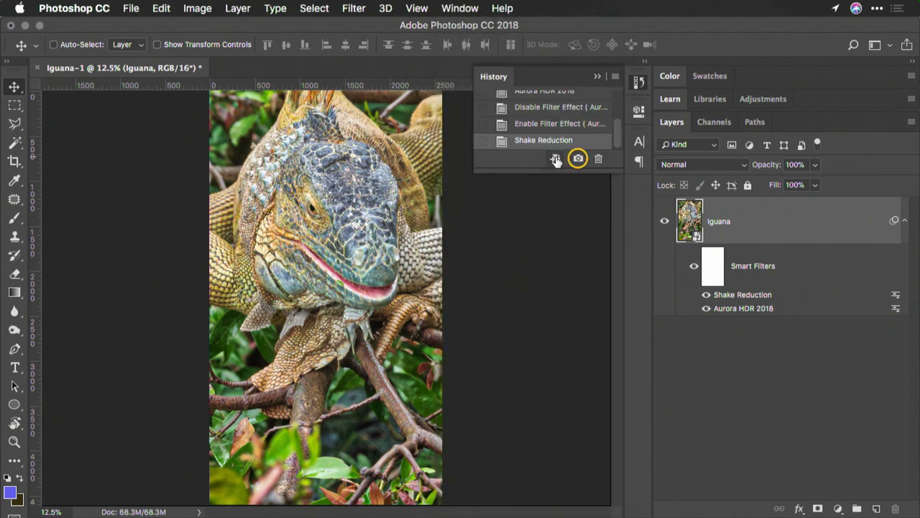
pyautogui.click(578, 159)
# Enlarge the History panel and switch between the Iguana state and Snapshot 1, ending on the original.
pyautogui.scroll(5, 573, 131)
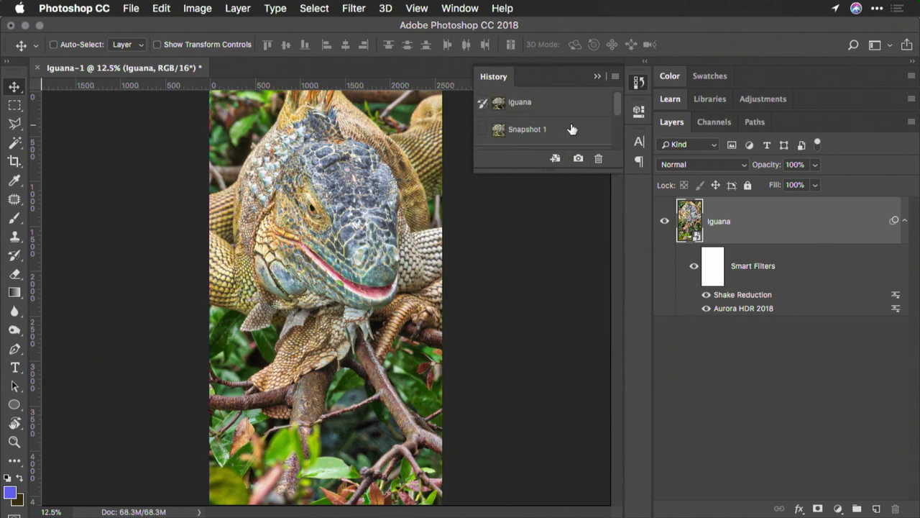
pyautogui.moveTo(620, 172); pyautogui.dragTo(619, 329)
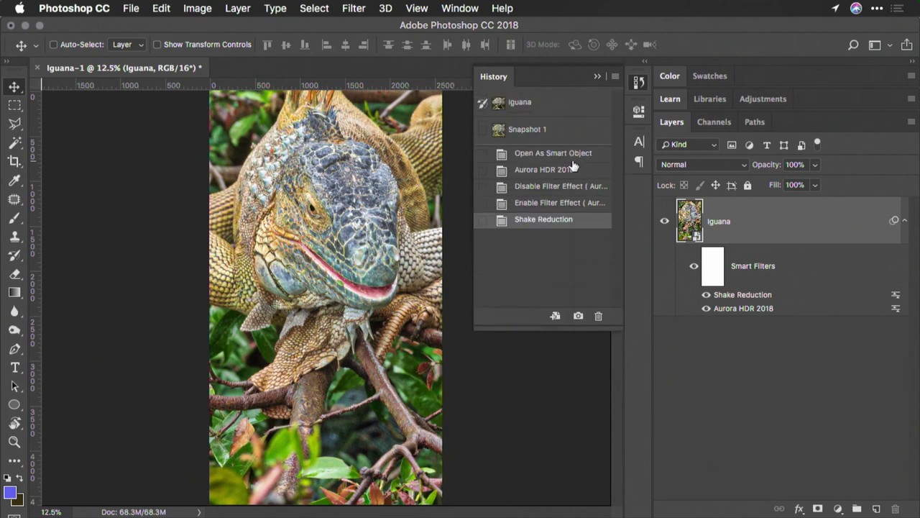
pyautogui.click(542, 111)
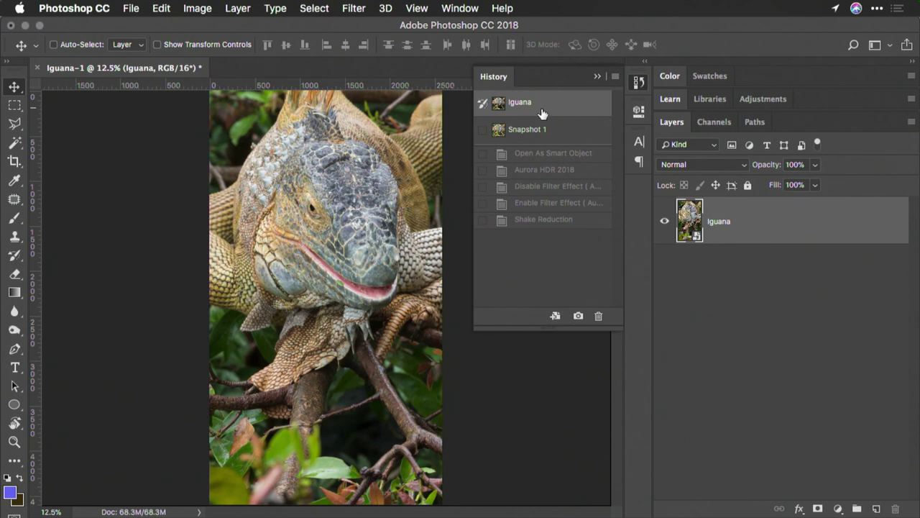
pyautogui.click(557, 132)
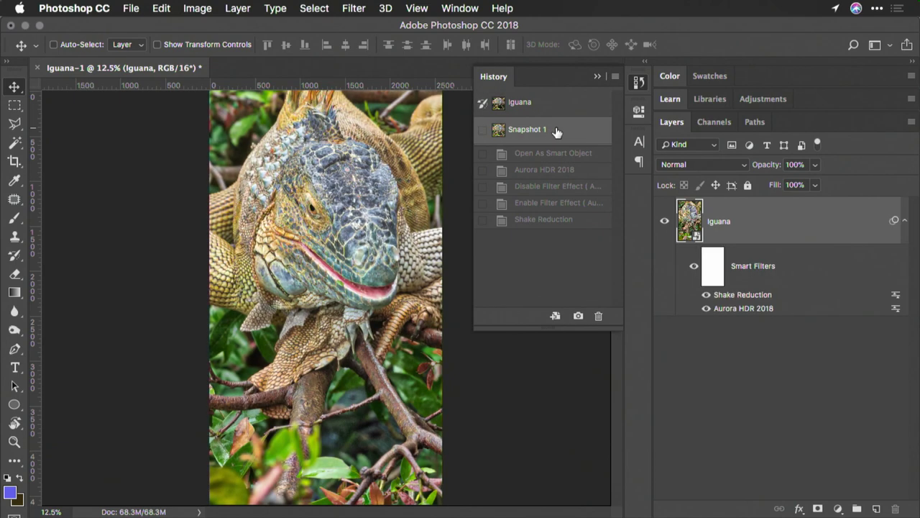
pyautogui.click(554, 109)
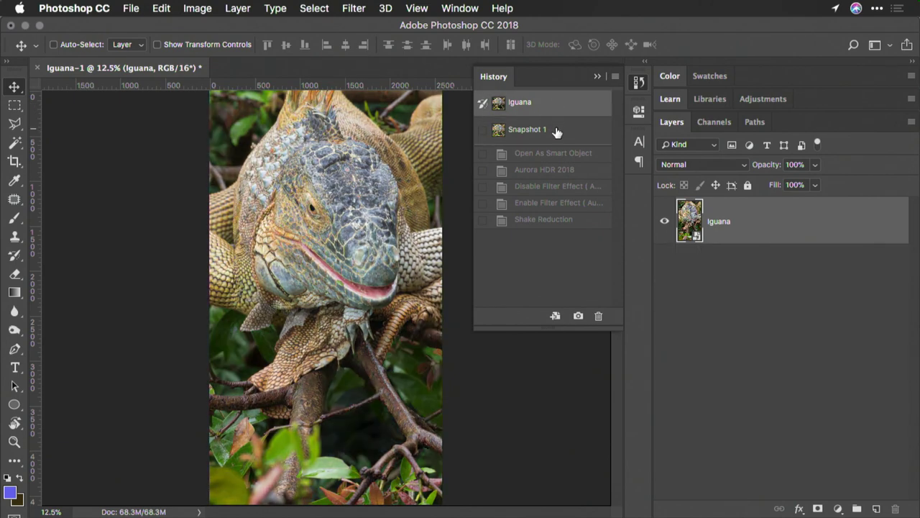